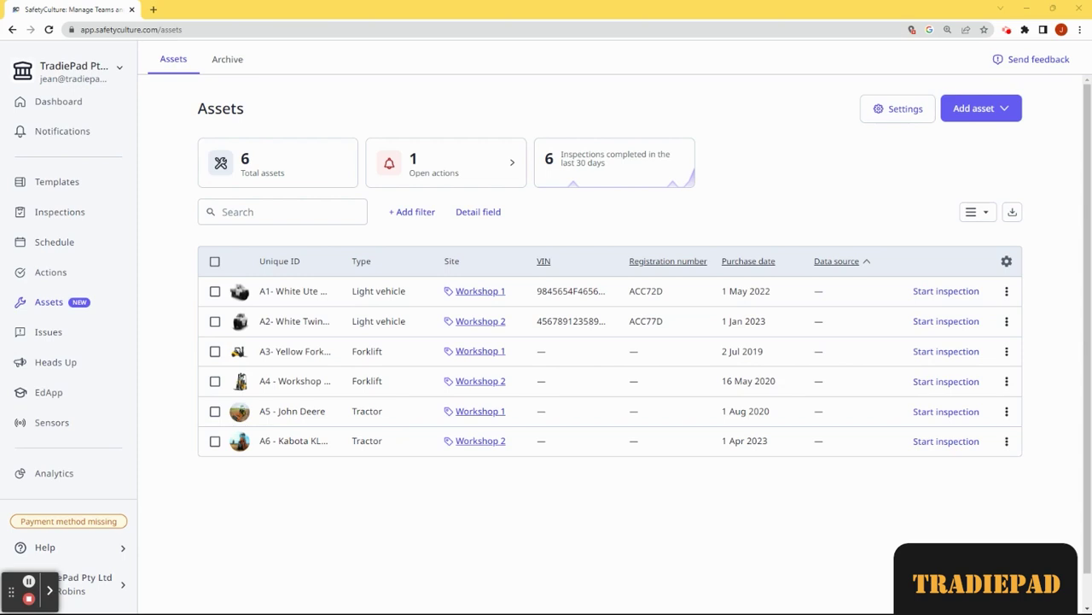
- Check the options for adding an asset, and view the asset list in Gallery, Map and Table layouts
click(1006, 112)
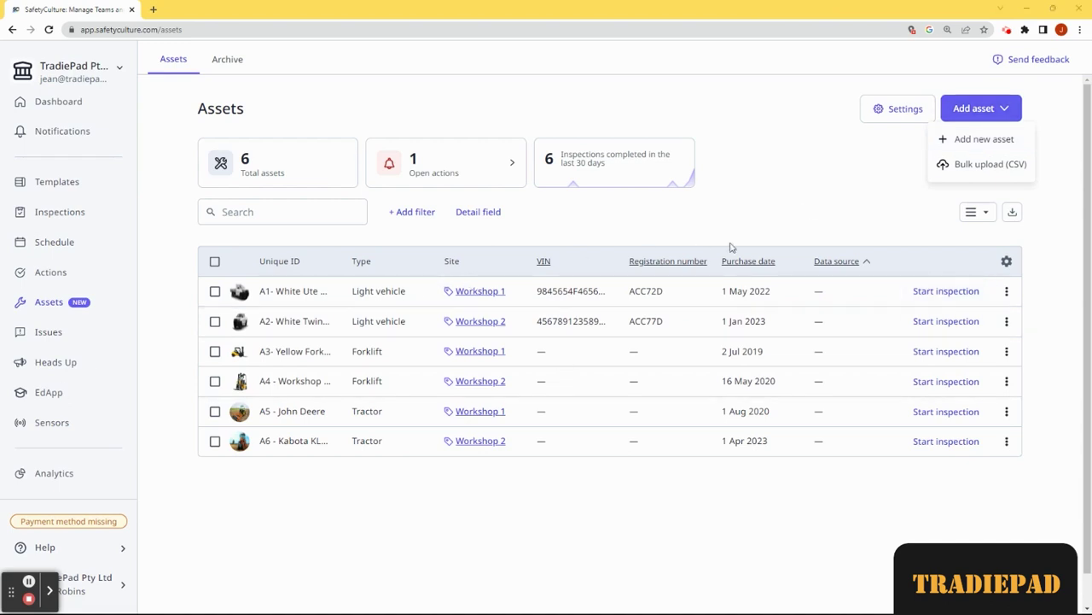
click(987, 213)
click(987, 212)
click(969, 261)
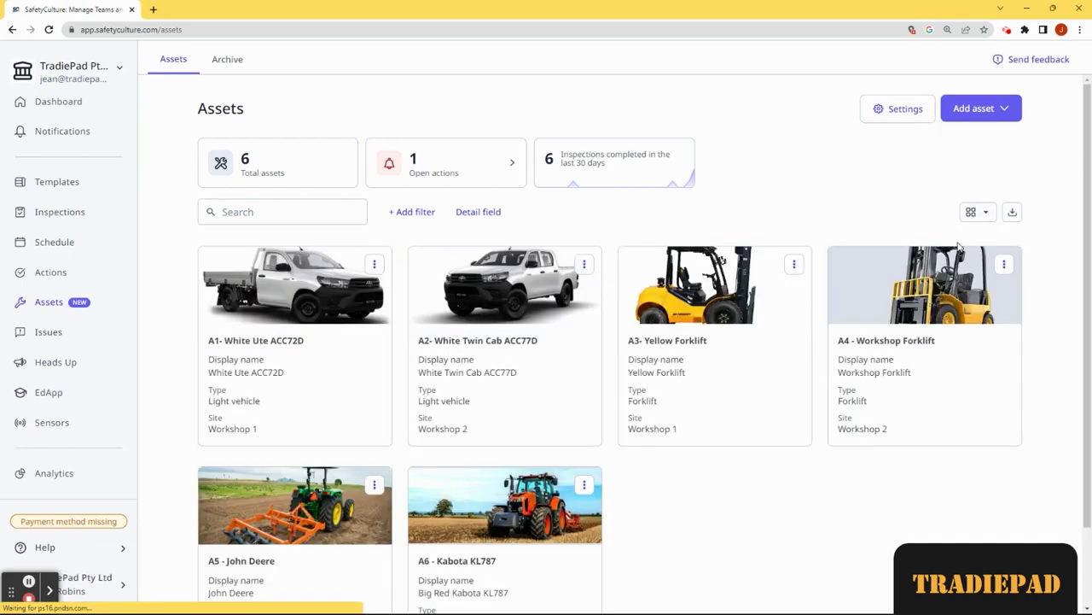
click(987, 212)
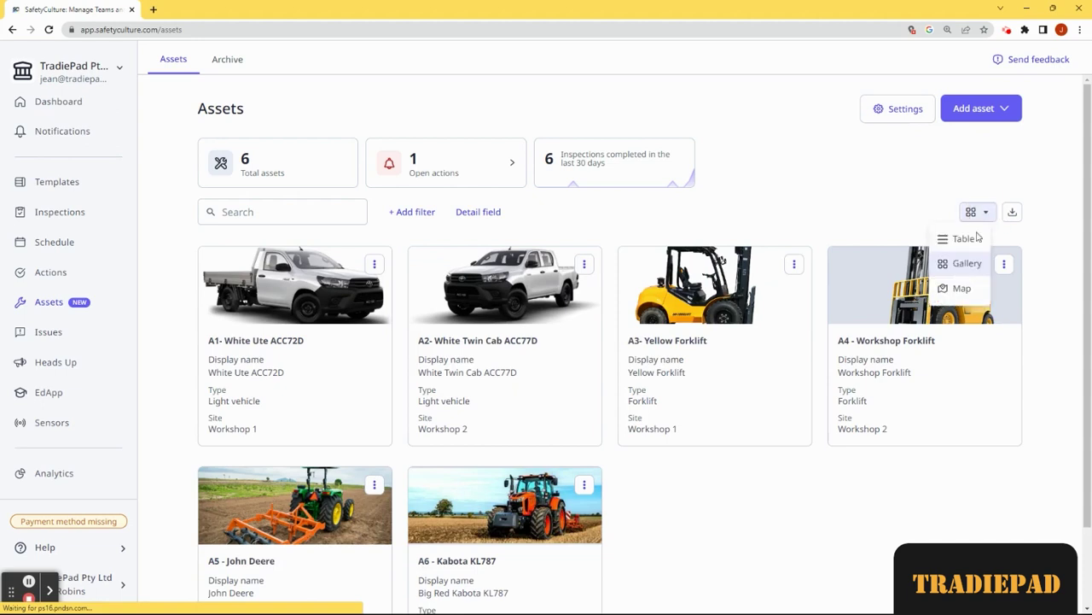
click(959, 288)
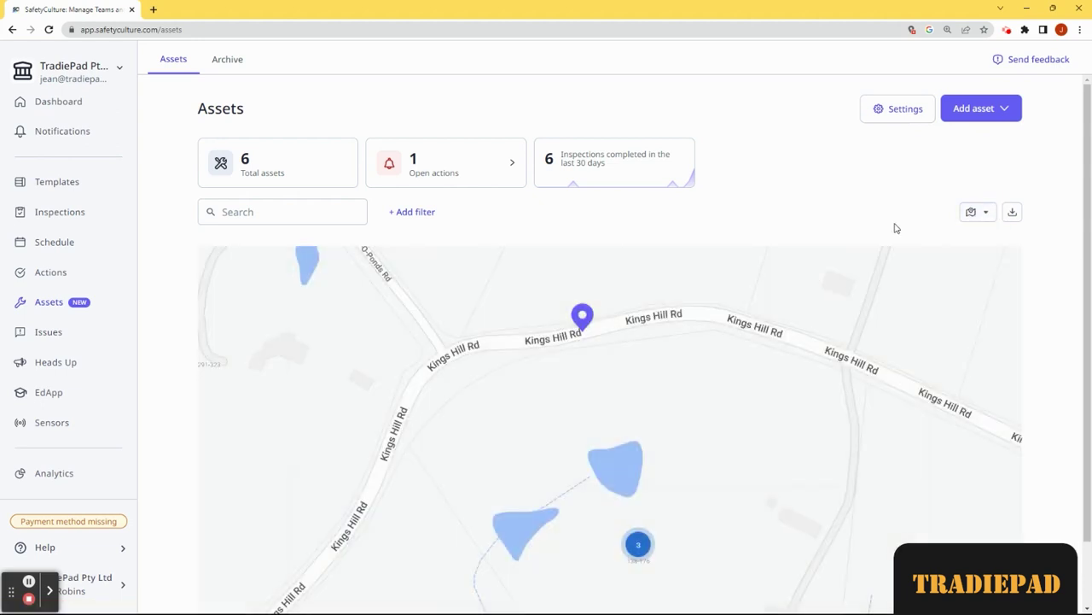
click(983, 213)
click(968, 237)
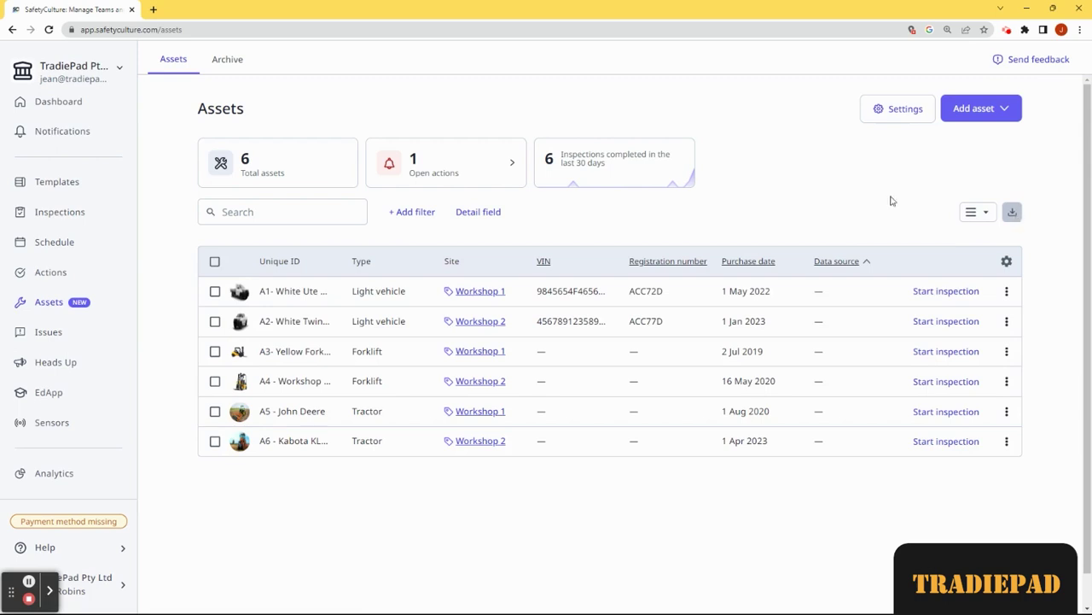
click(385, 295)
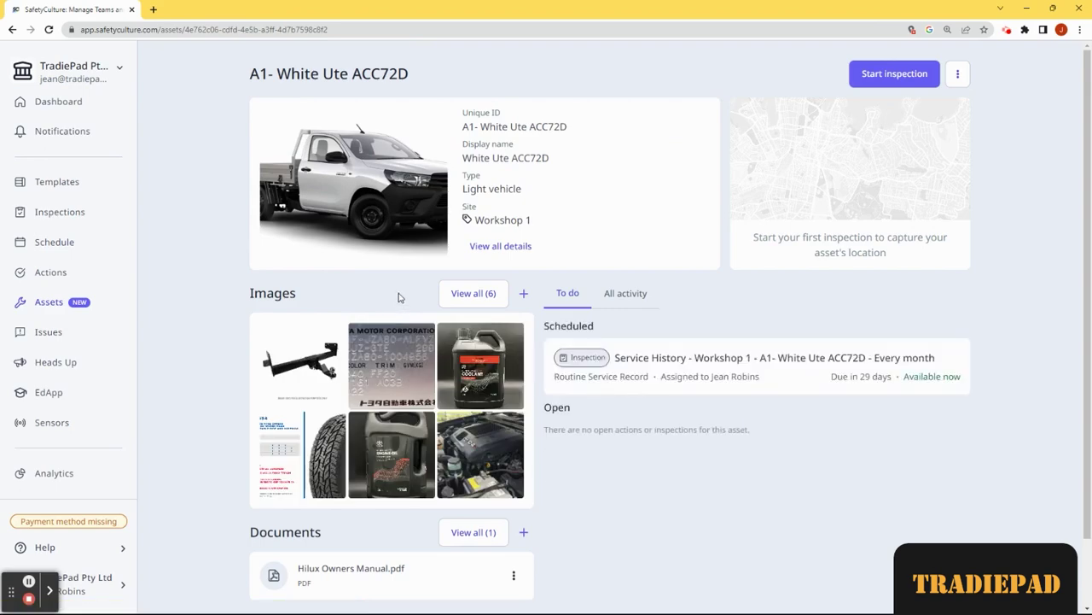
click(488, 248)
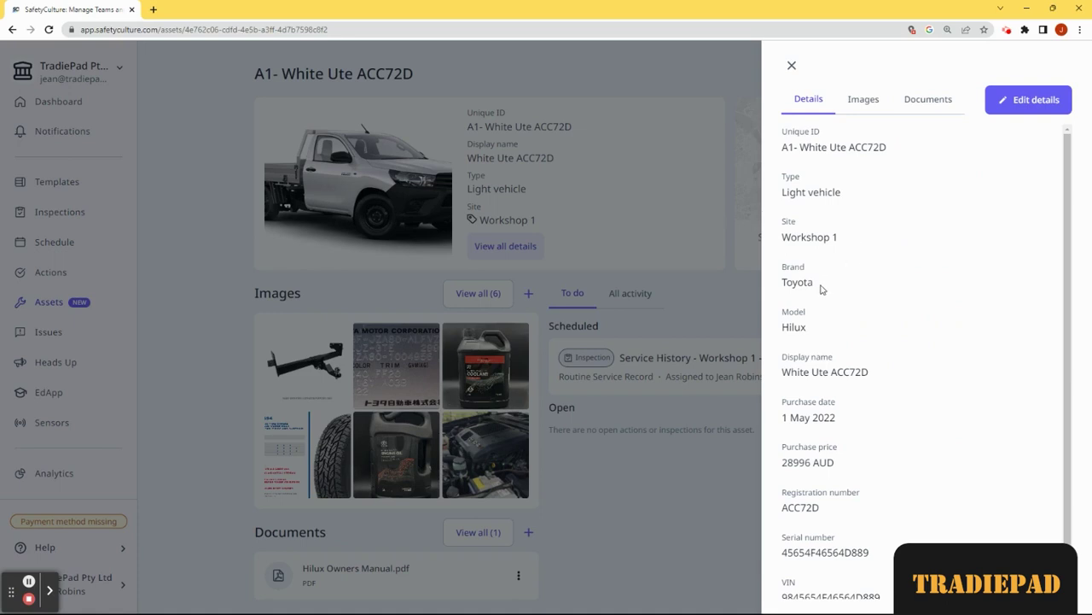
double_click(779, 267)
double_click(780, 312)
triple_click(842, 402)
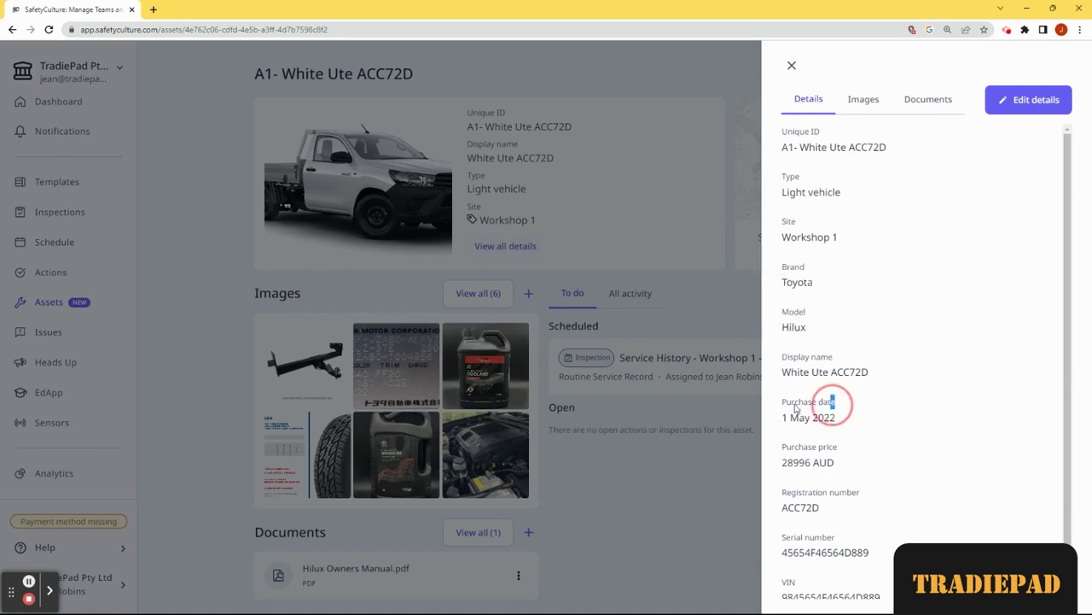
double_click(826, 447)
triple_click(809, 447)
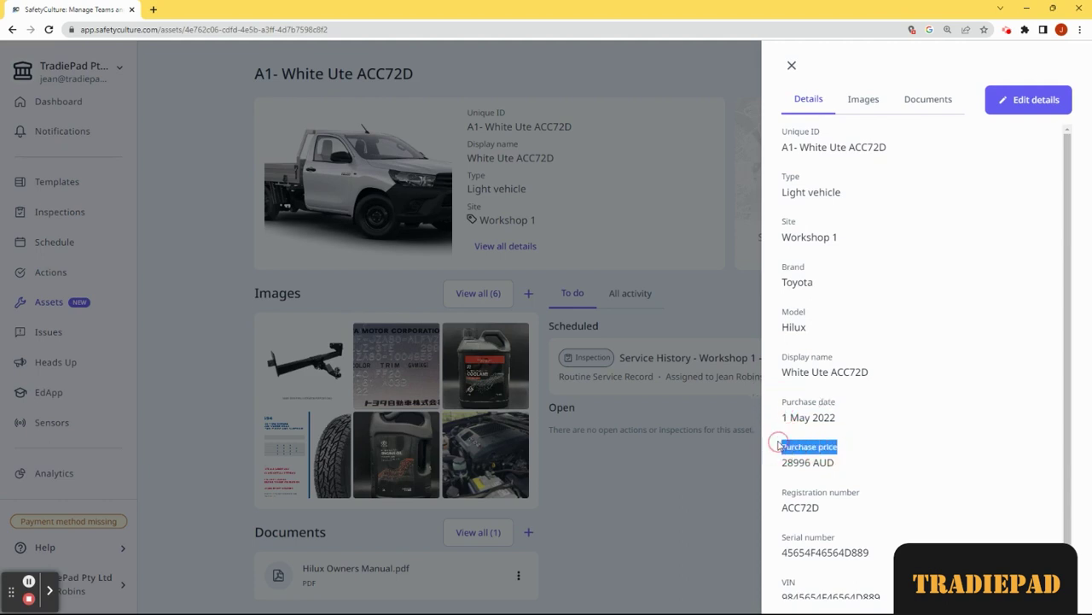
- Examine the registration number, serial number, VIN and warranty expiry date fields in the asset's details
scroll(858, 446, down, 1)
double_click(849, 441)
triple_click(780, 442)
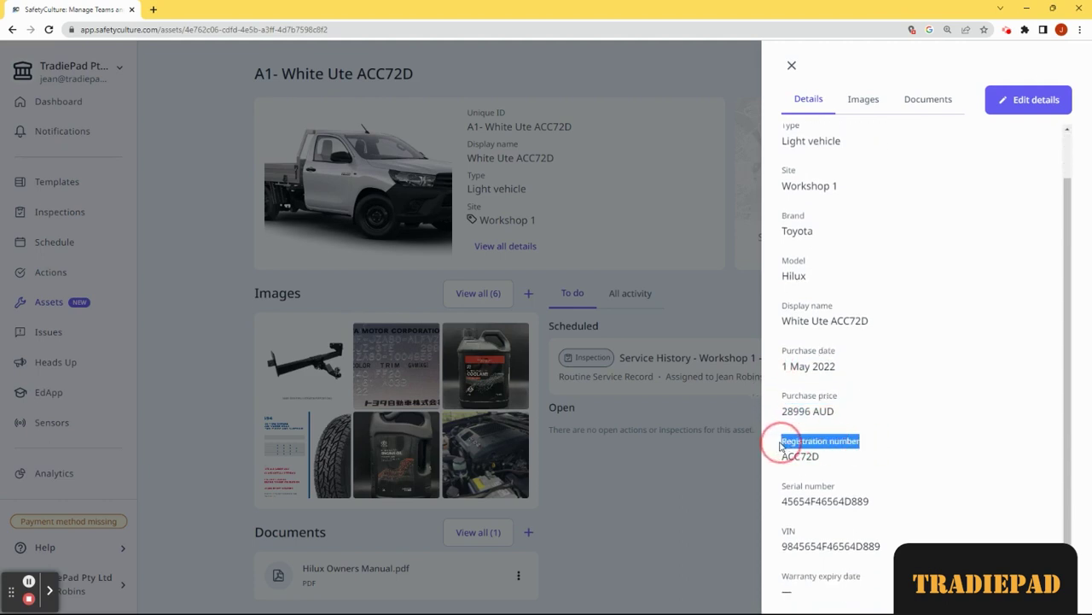
double_click(844, 486)
triple_click(772, 487)
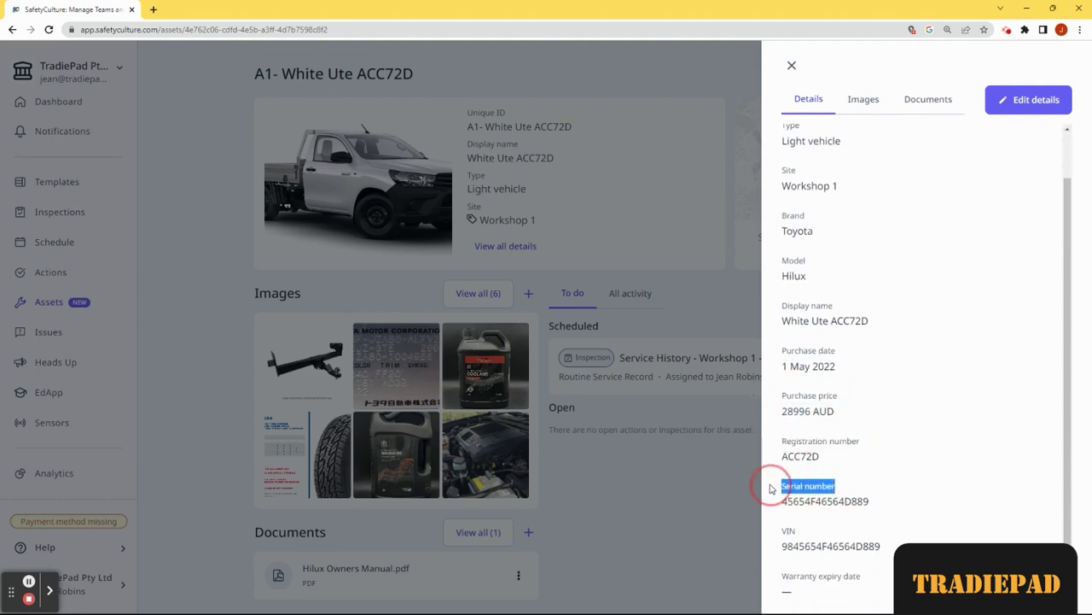
double_click(787, 532)
drag(860, 577, 785, 578)
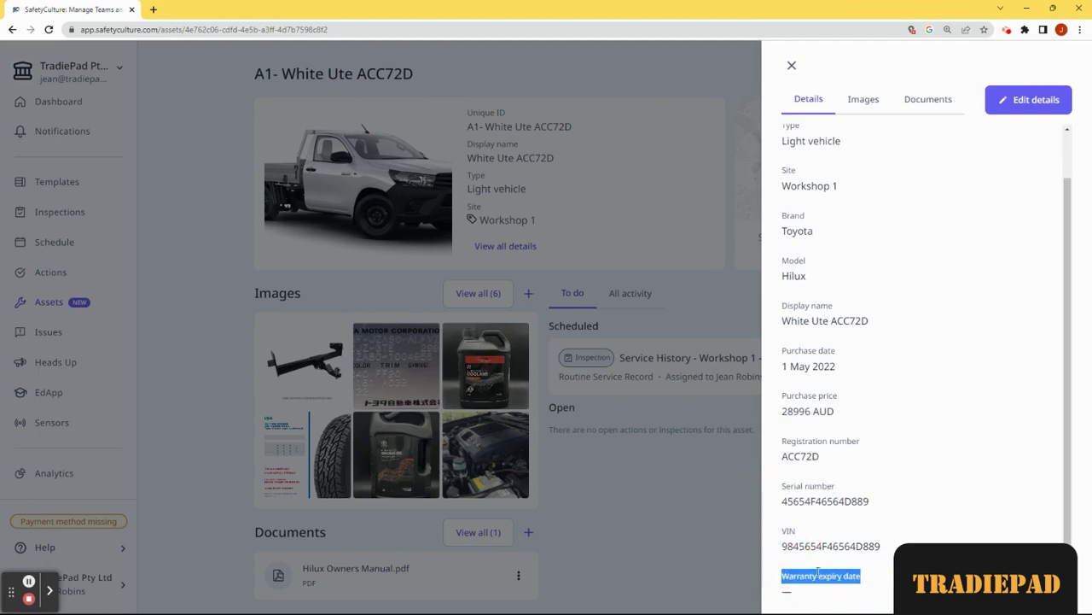
scroll(785, 578, up, 2)
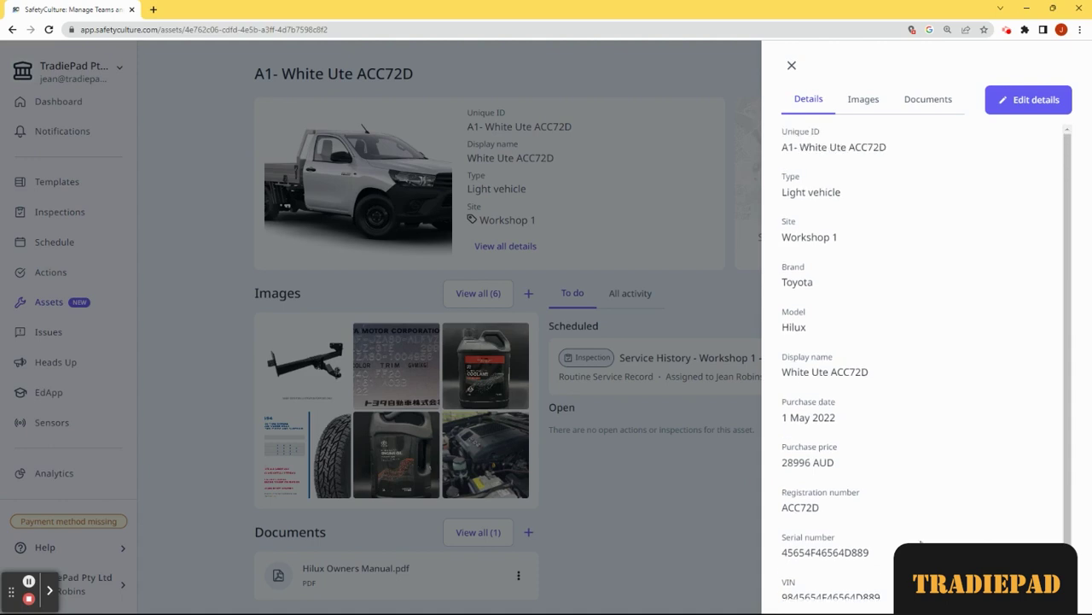
- Check the asset's images and upload Hilux Owners Manual.pdf to its documents
click(863, 104)
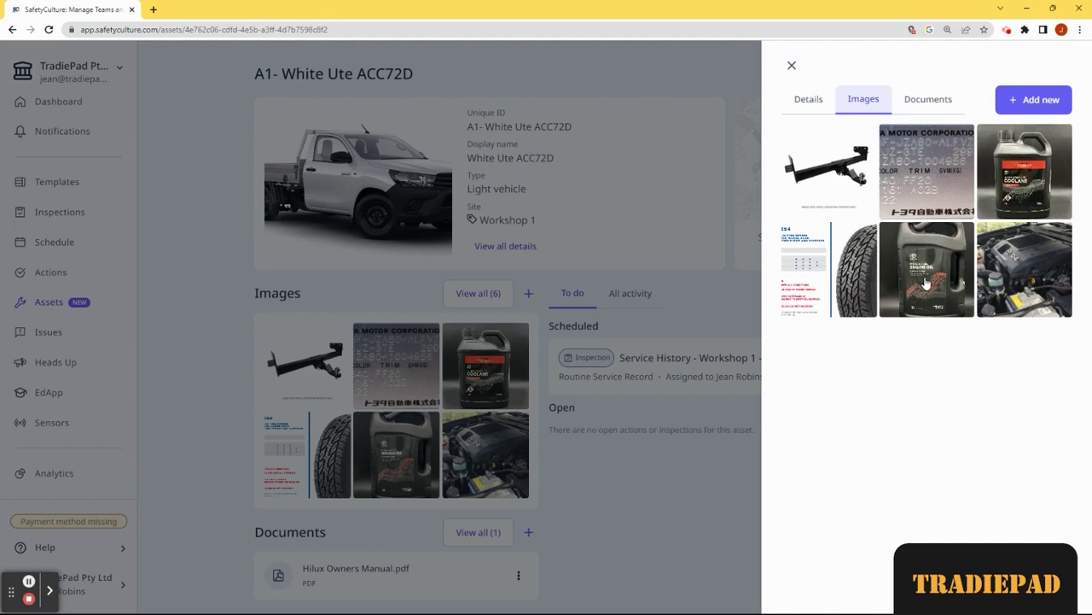
click(929, 102)
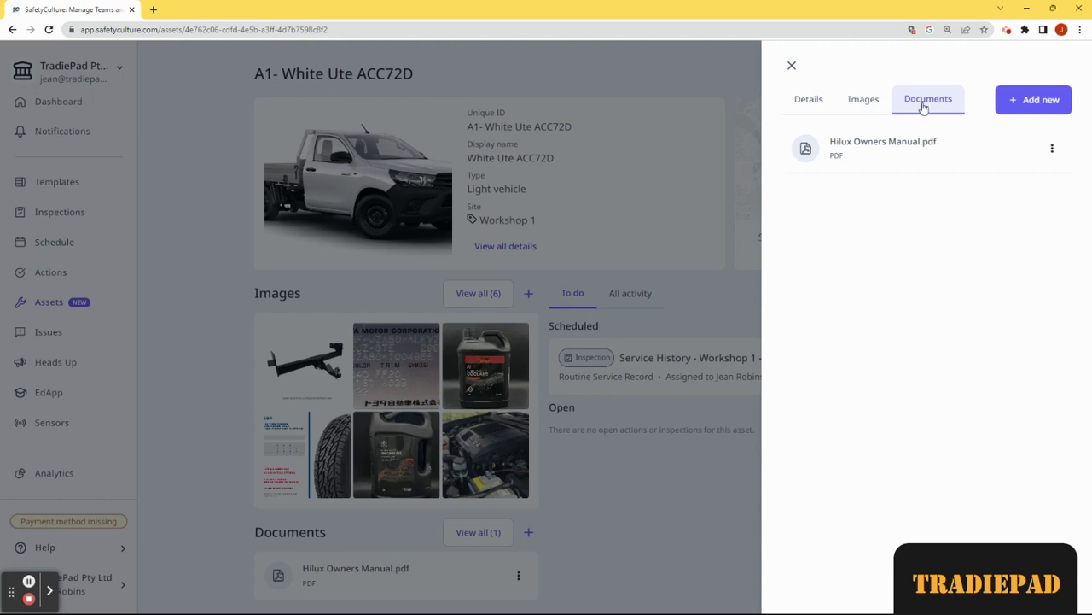
click(1035, 101)
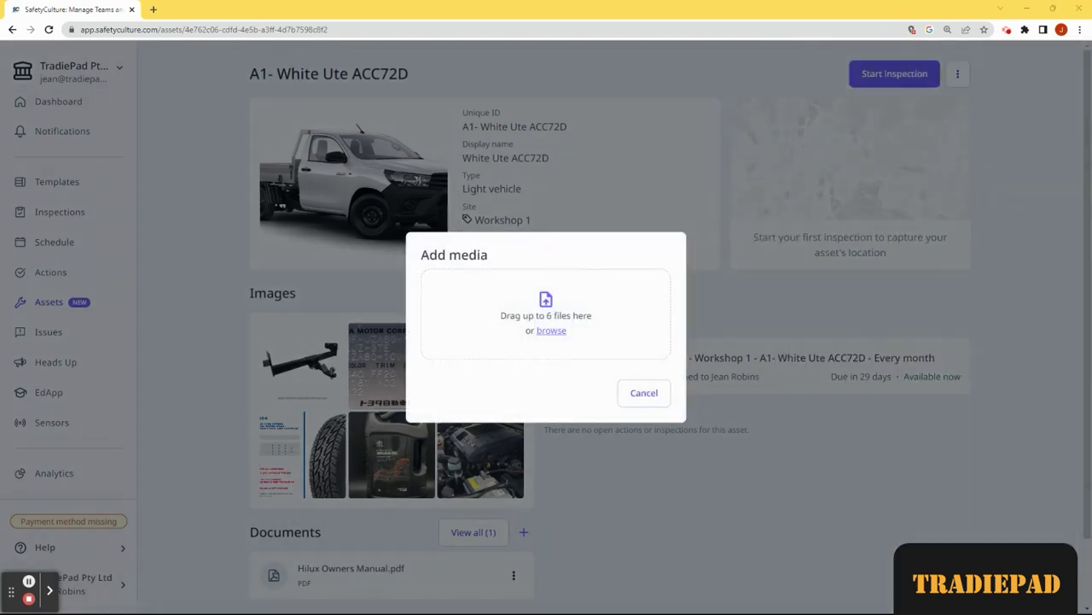
drag(381, 286, 468, 310)
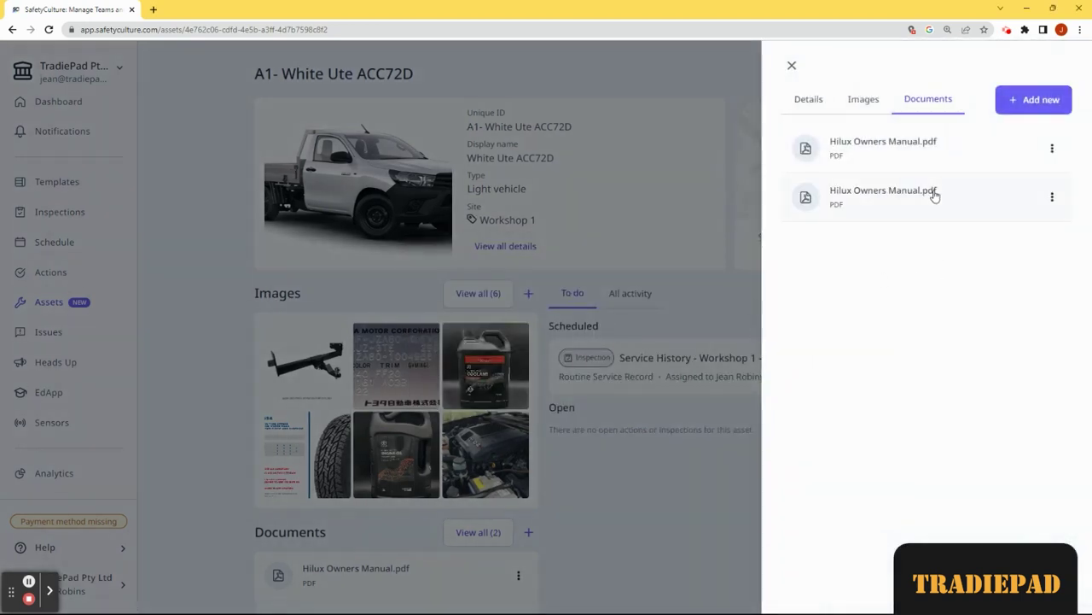
click(791, 65)
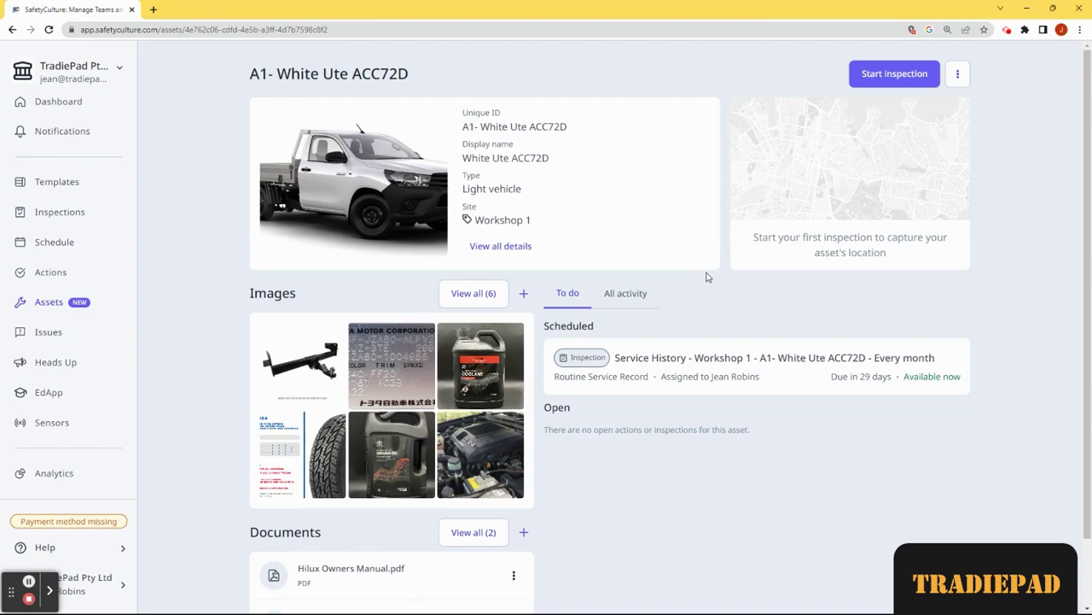
- Review the asset's scheduled inspections, its full activity history and the additional options offered for it
scroll(707, 277, down, 1)
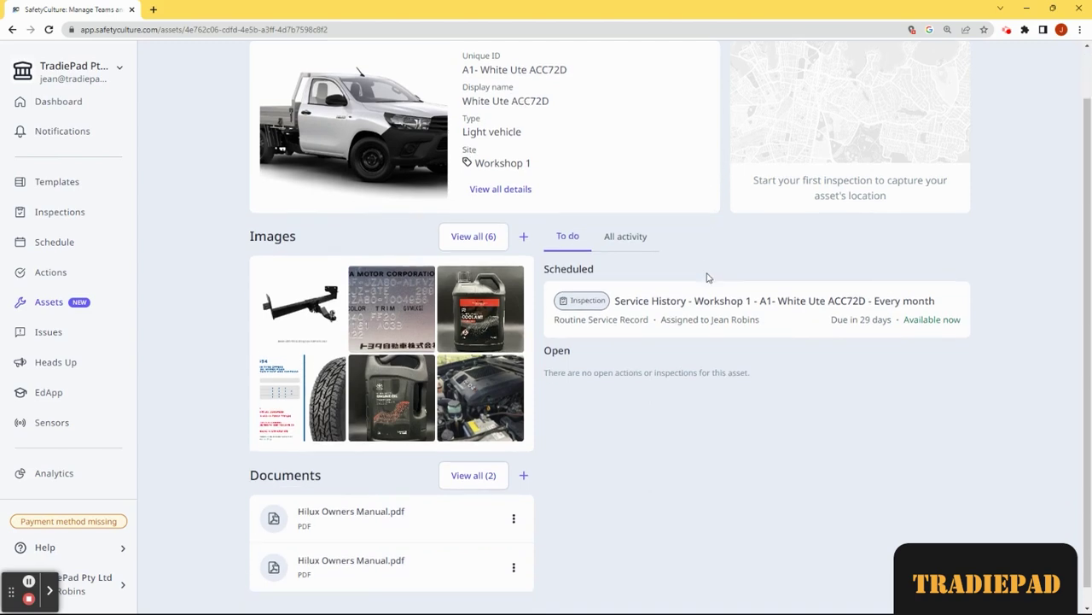
scroll(707, 277, down, 1)
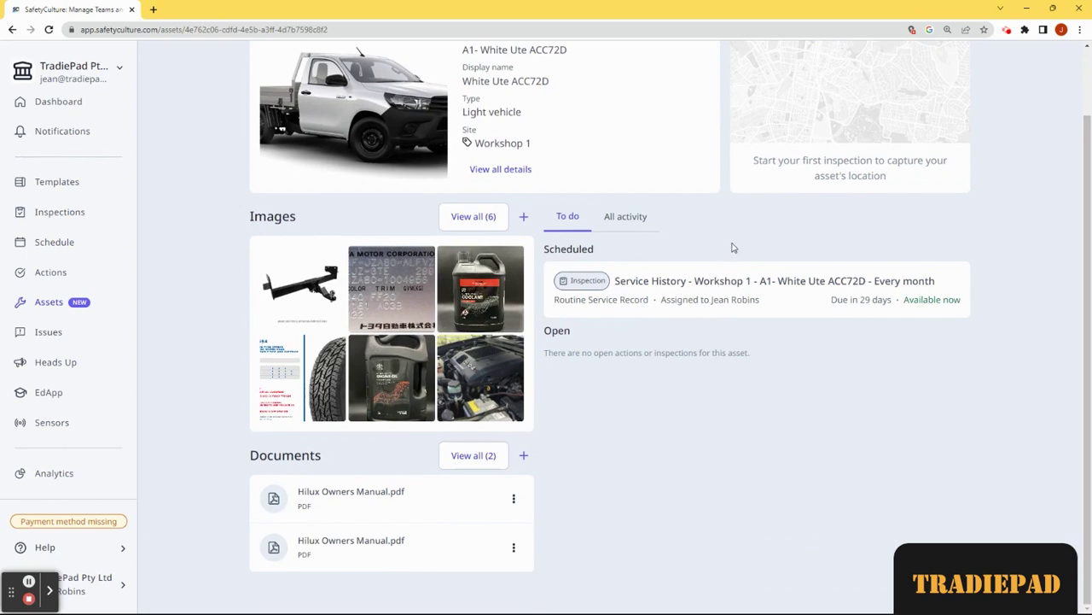
scroll(732, 247, up, 1)
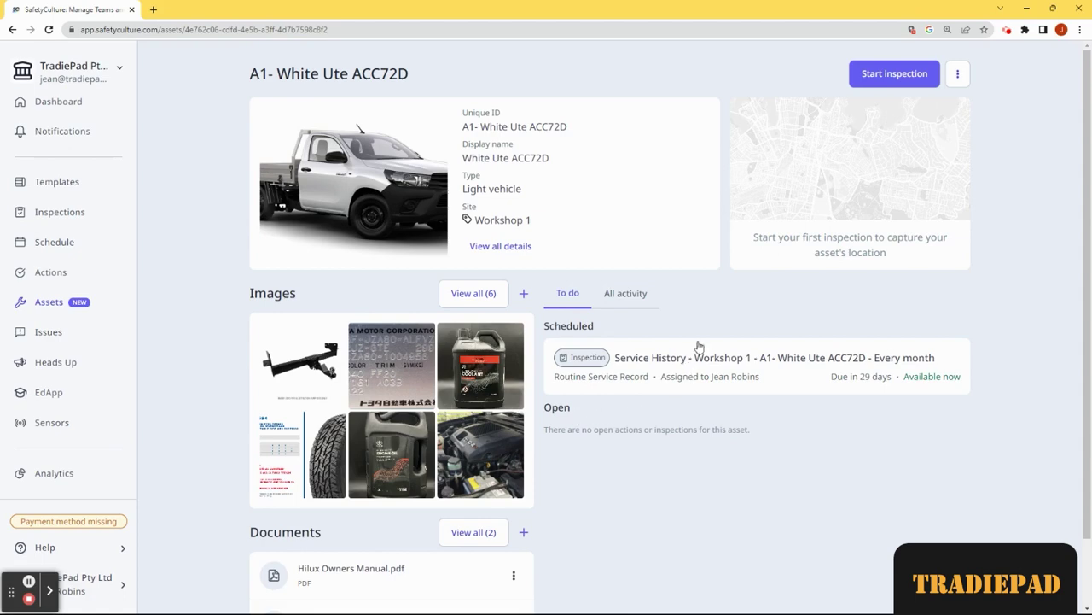
click(633, 295)
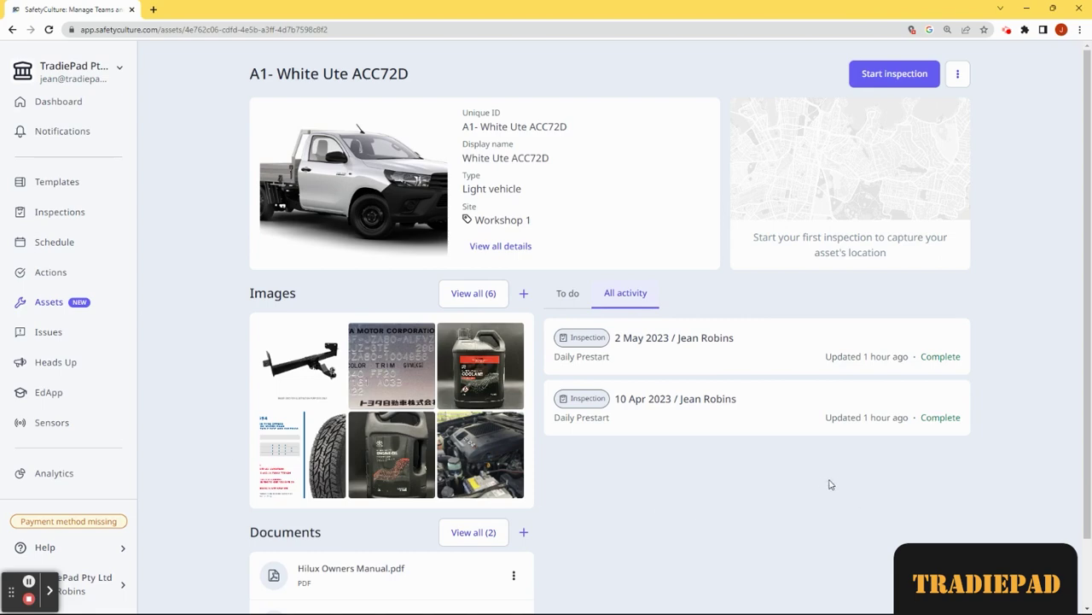
click(958, 73)
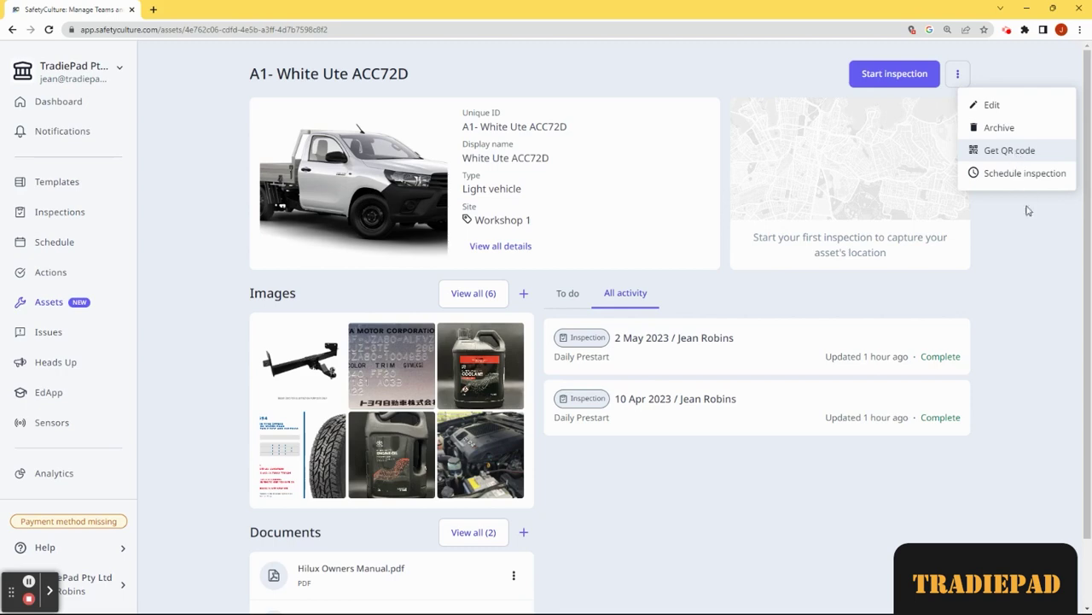
click(1018, 301)
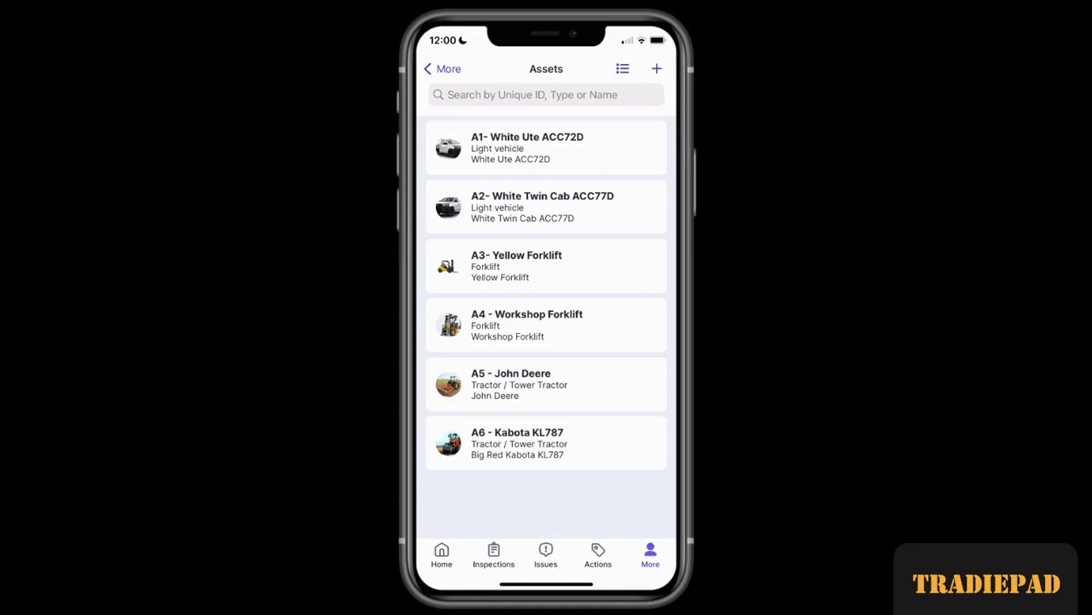
click(527, 148)
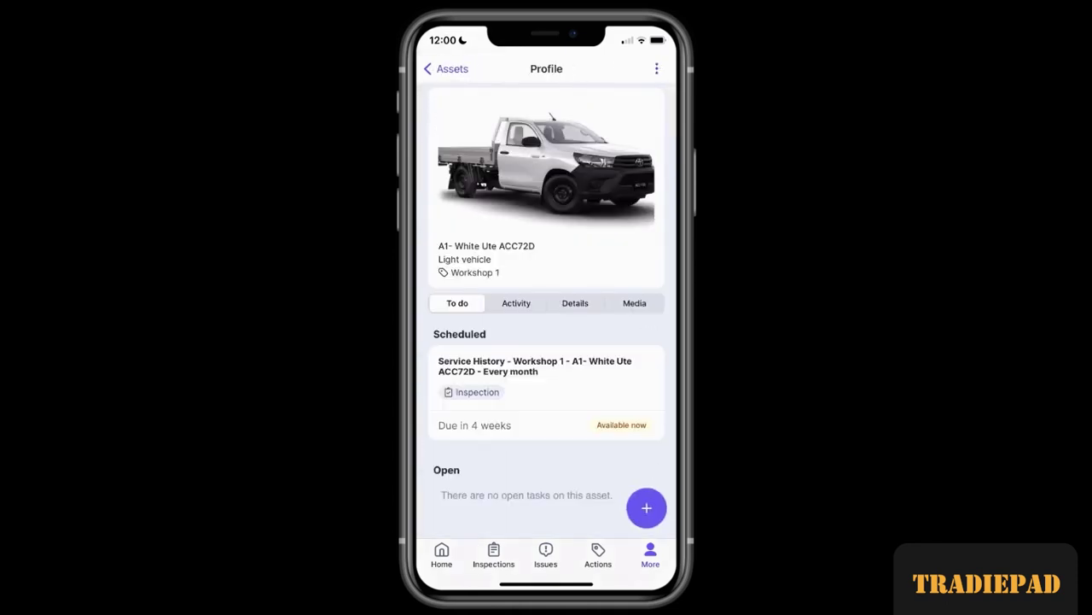
click(515, 303)
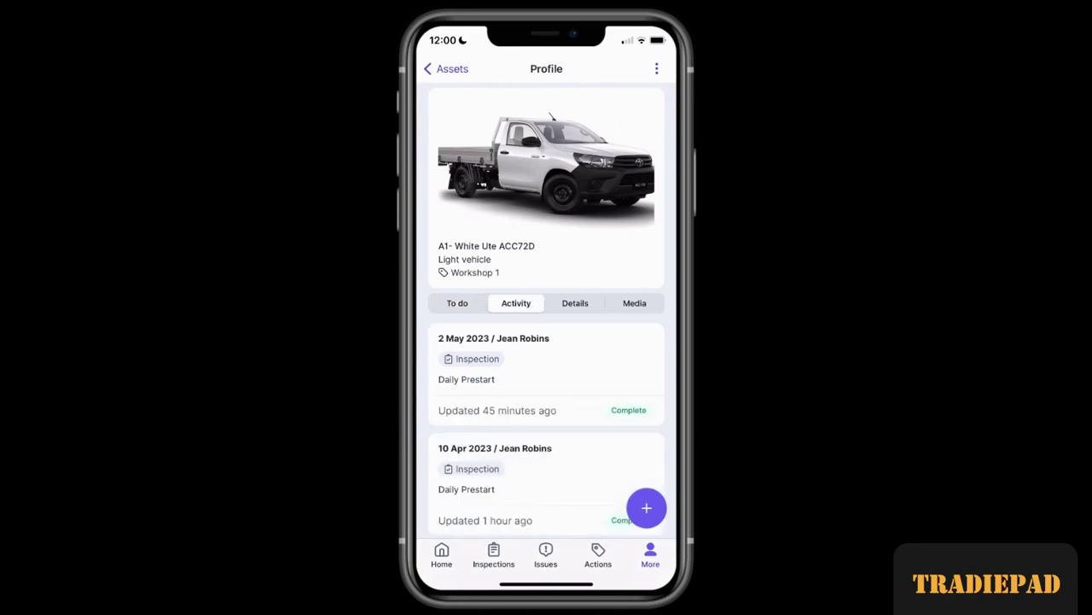
click(575, 303)
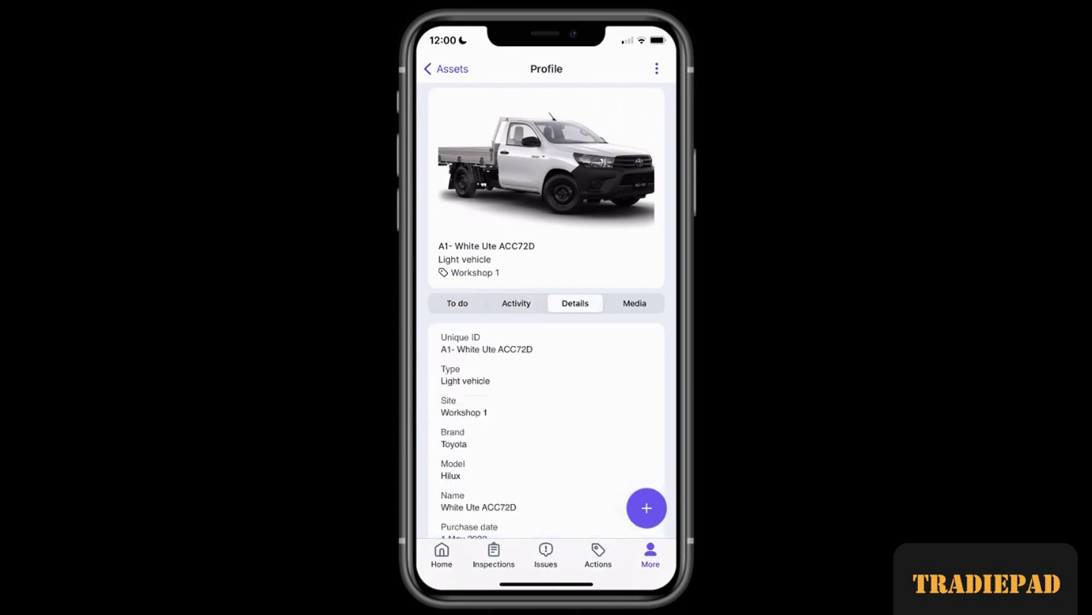
click(634, 303)
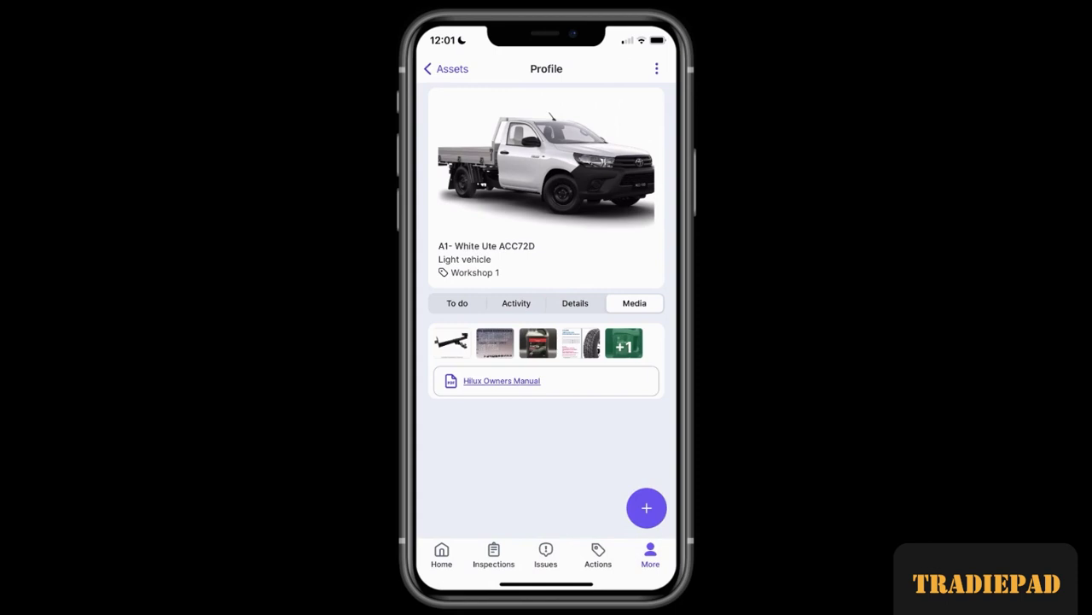
- Start creating a new action for the A1- White Ute ACC72D asset
click(647, 507)
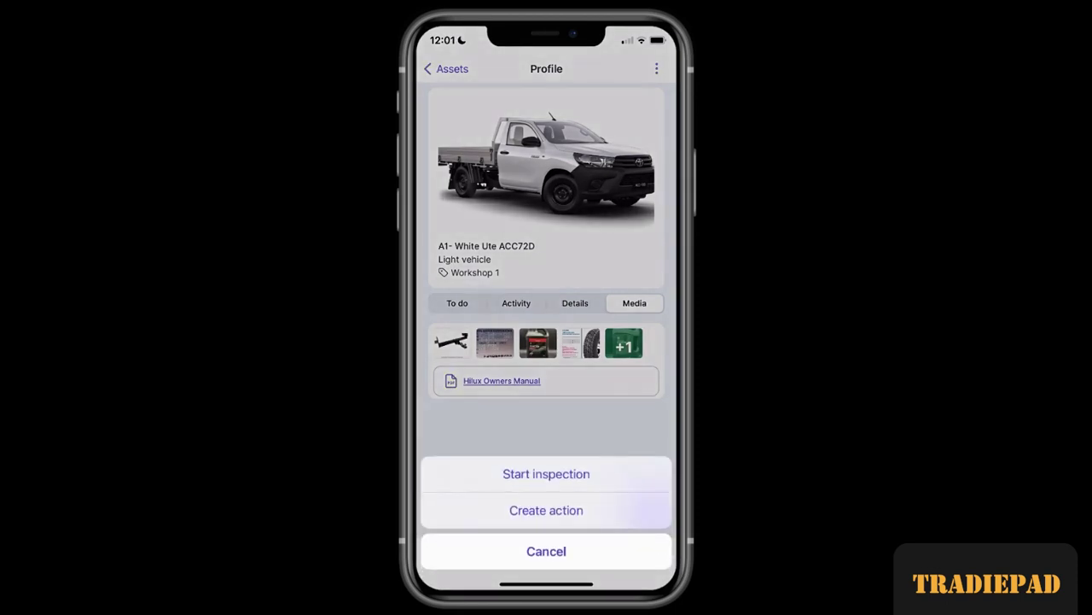
click(645, 509)
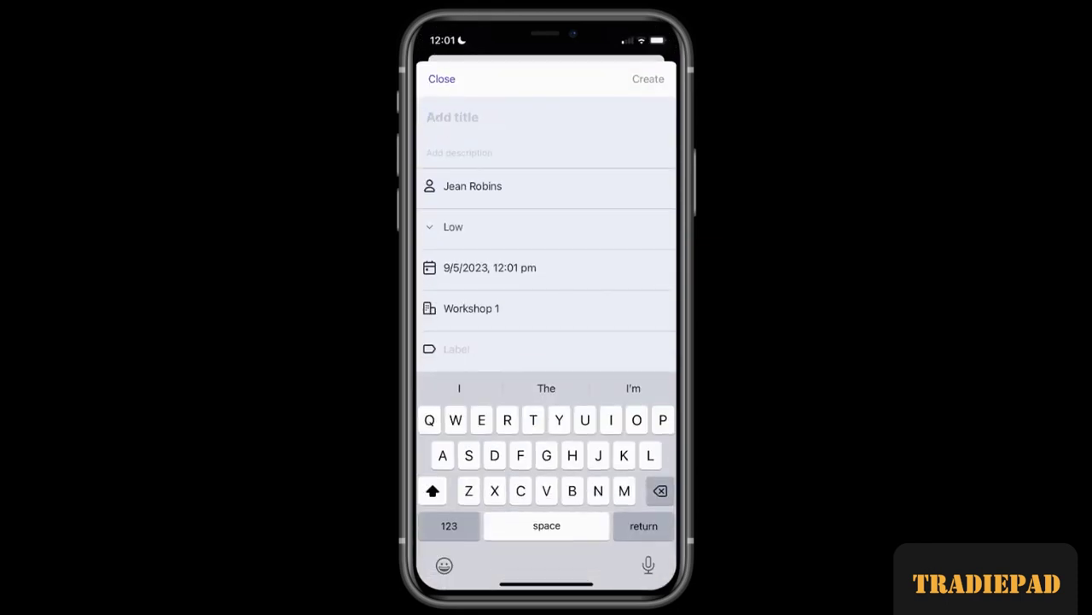